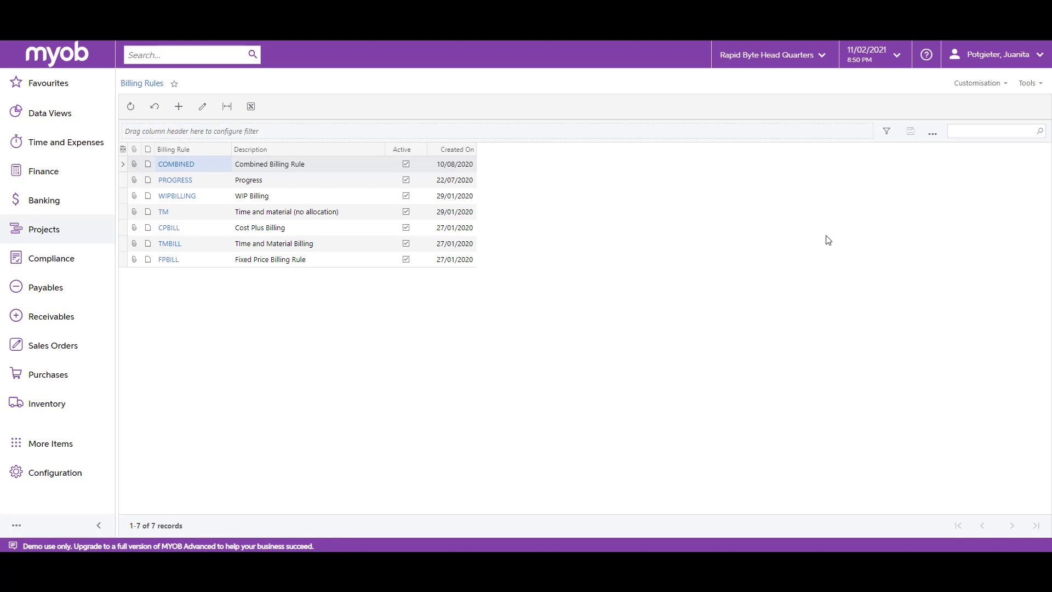
Create a new billing rule with the ID TMBILLING and the description "Time and Material"
{"action": "left_click", "coordinate": [179, 106]}
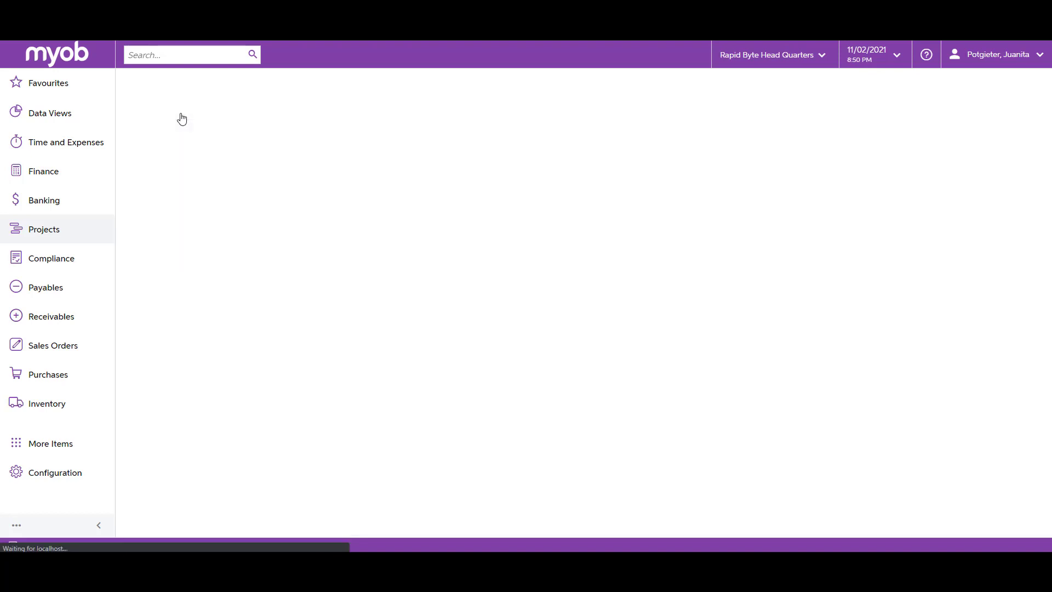
{"action": "left_click", "coordinate": [249, 135]}
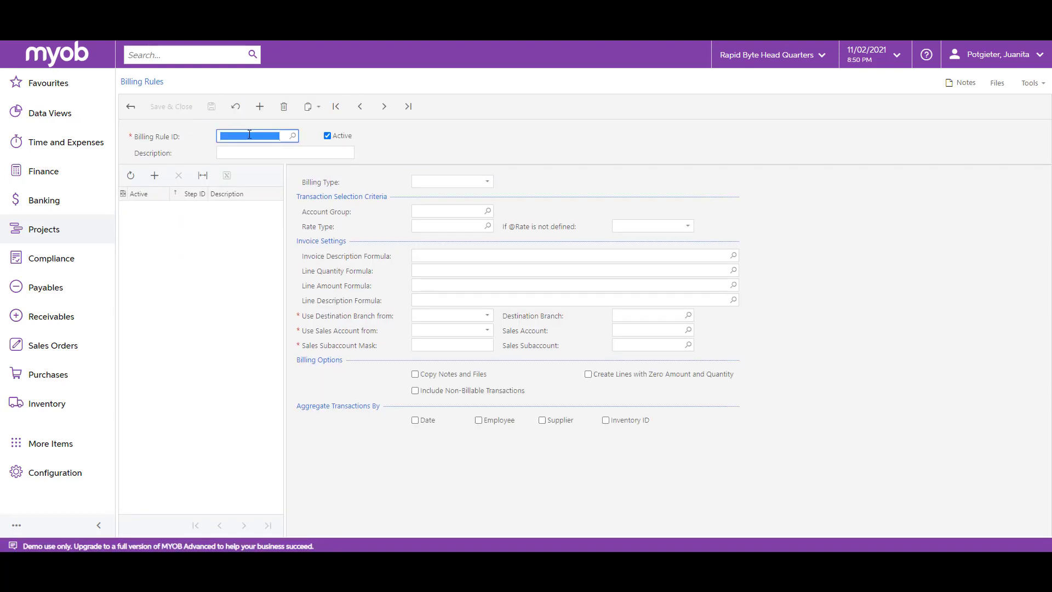
{"action": "type", "text": "TMBILLING"}
{"action": "key", "text": "Tab"}
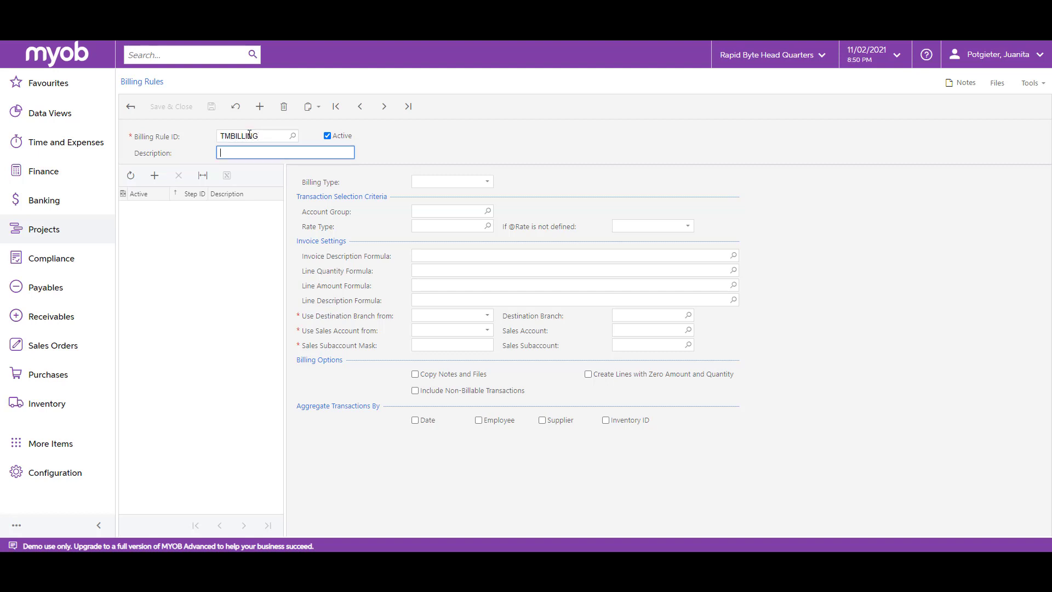
{"action": "type", "text": "Time and Material"}
Add a billing step to the rule with step ID 10 and the description "Labour by type"
{"action": "left_click", "coordinate": [156, 214]}
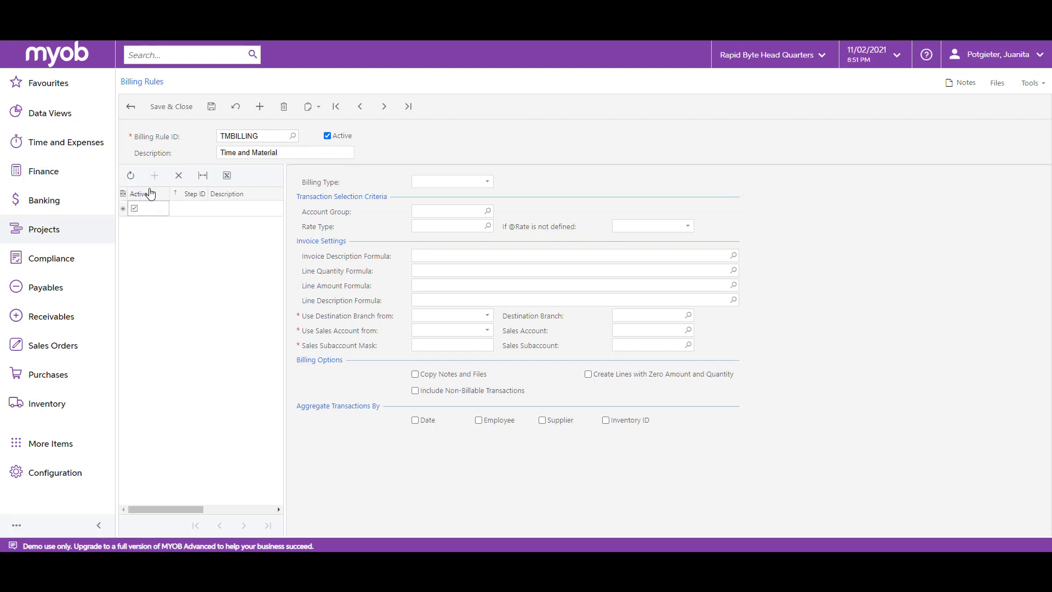
{"action": "left_click", "coordinate": [194, 213]}
{"action": "type", "text": "10"}
{"action": "left_click", "coordinate": [243, 208]}
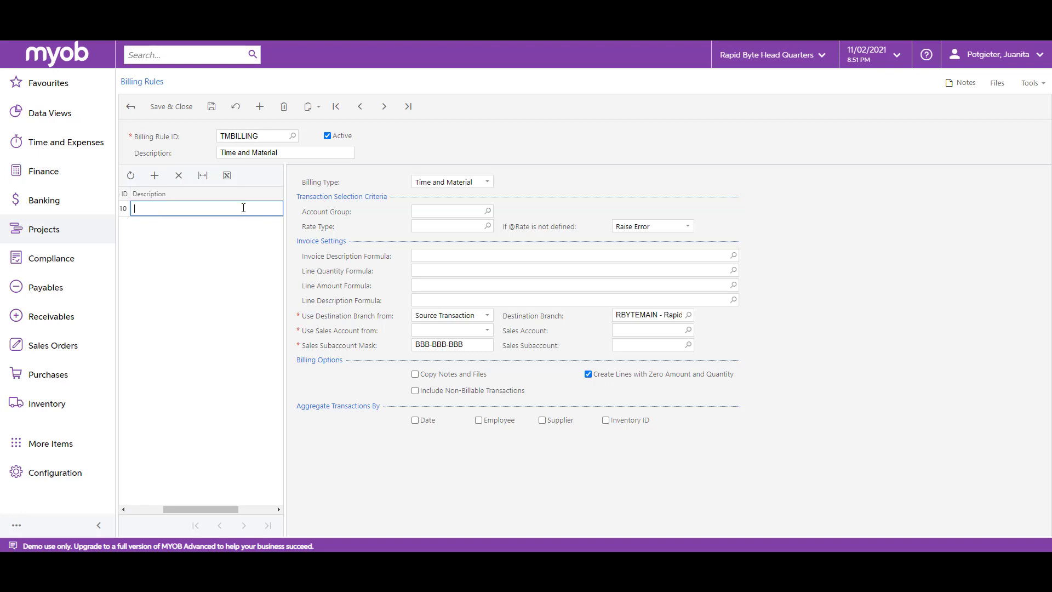
{"action": "type", "text": "Labour by type"}
{"action": "left_click", "coordinate": [230, 391]}
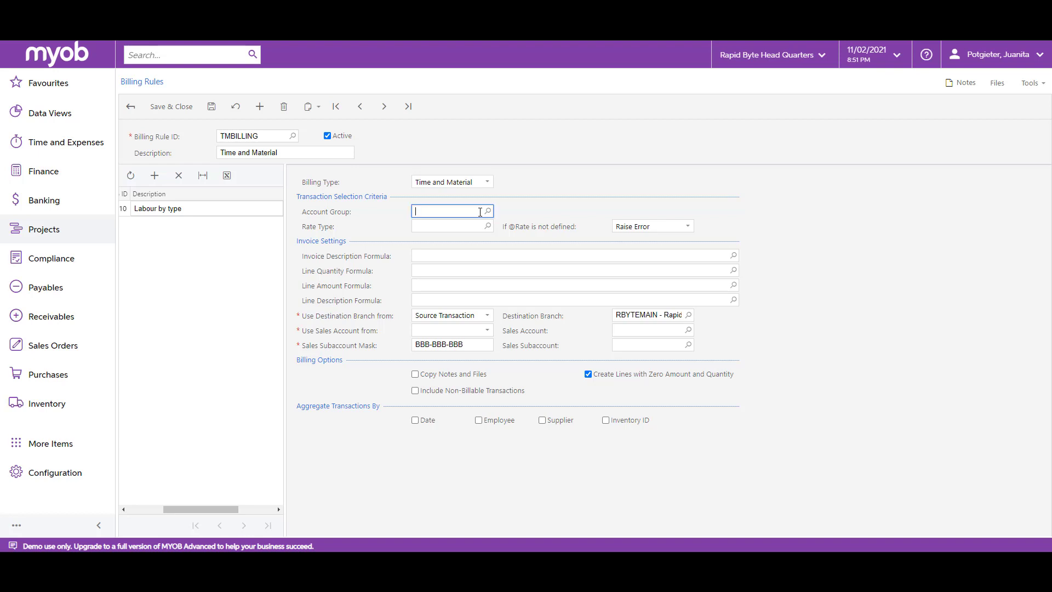
{"action": "left_click", "coordinate": [489, 212]}
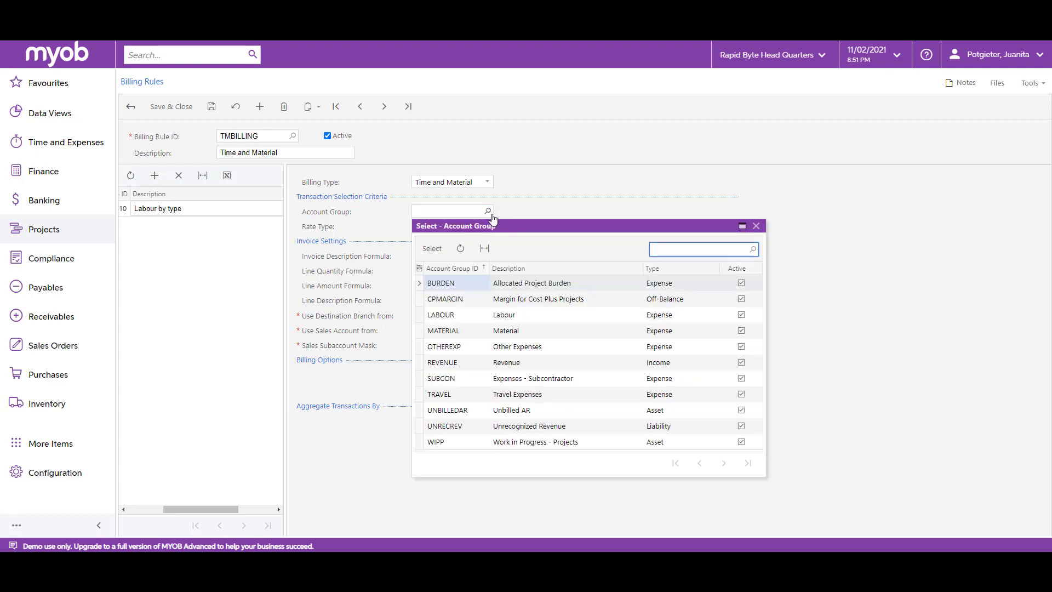
{"action": "double_click", "coordinate": [488, 315]}
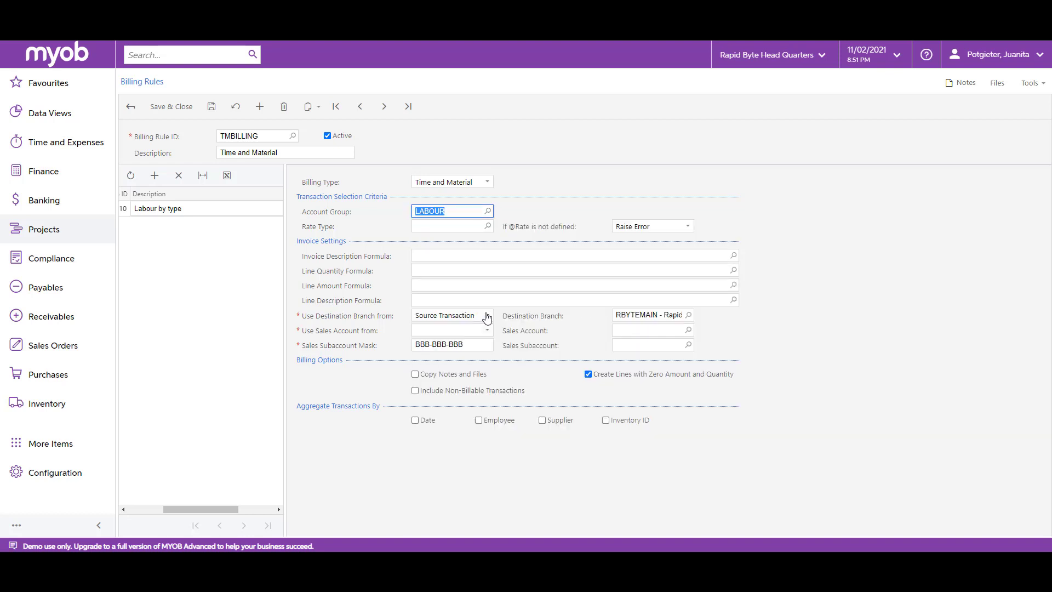
{"action": "left_click", "coordinate": [490, 240]}
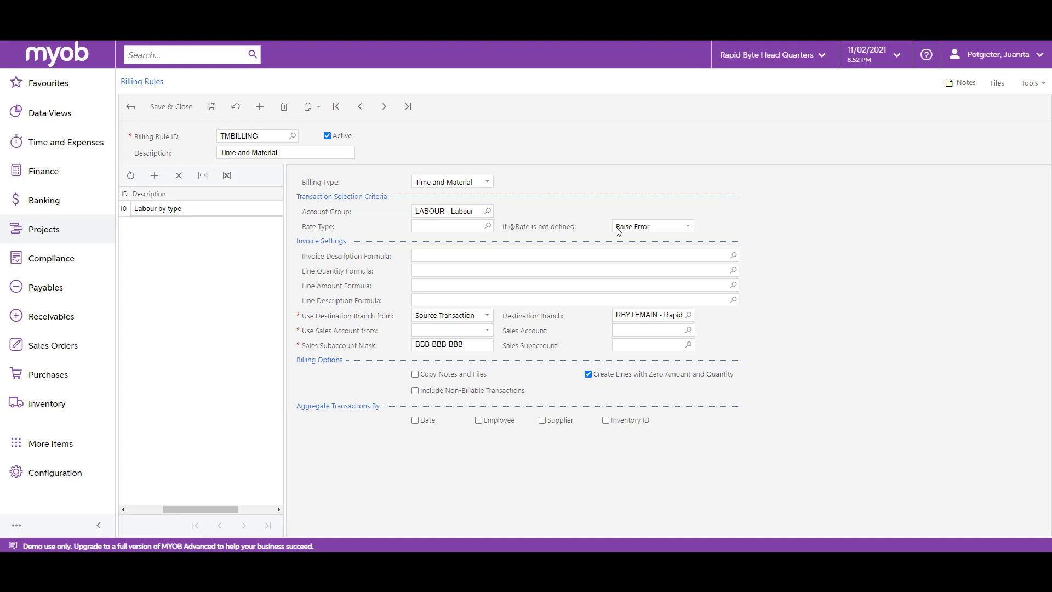
{"action": "left_click", "coordinate": [635, 232]}
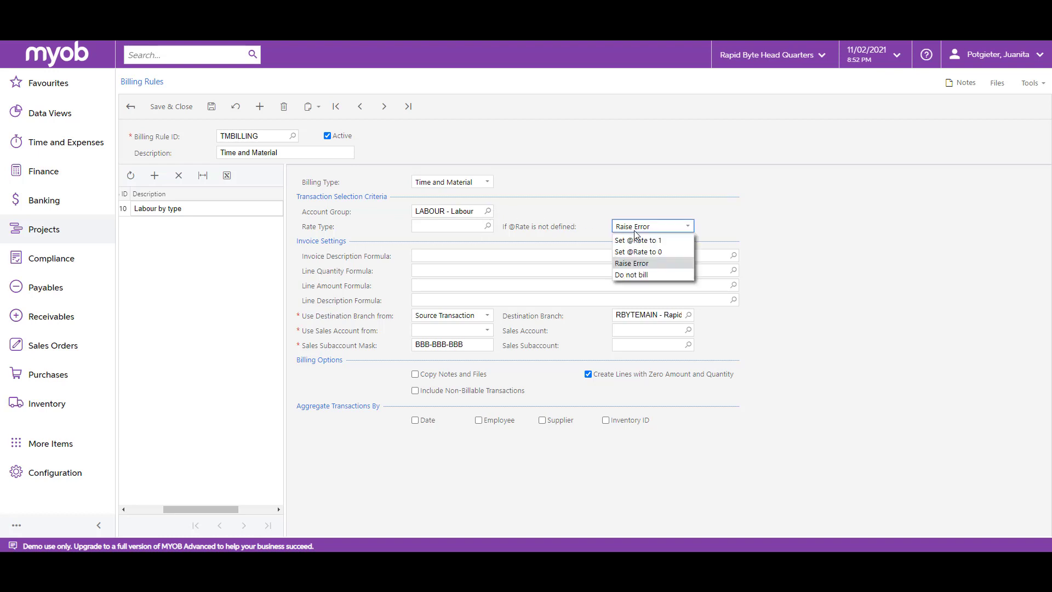
{"action": "left_click", "coordinate": [663, 254]}
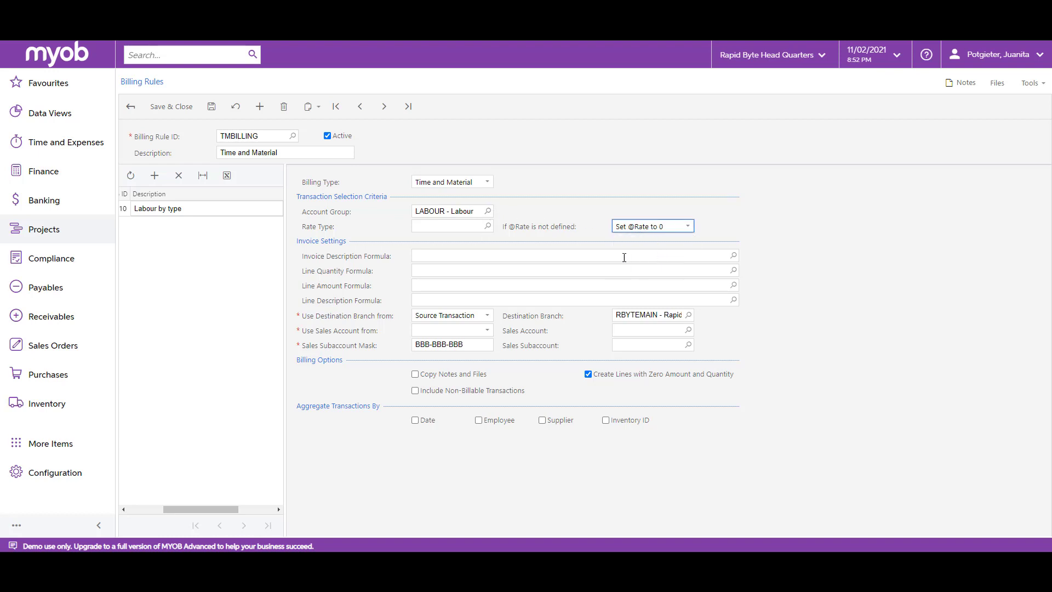
Enter the invoice description formula 'Invoice for '+[PMProject.ContractCD] and the line quantity formula [PMTran.BillableQty] for the labour step
{"action": "left_click", "coordinate": [440, 255]}
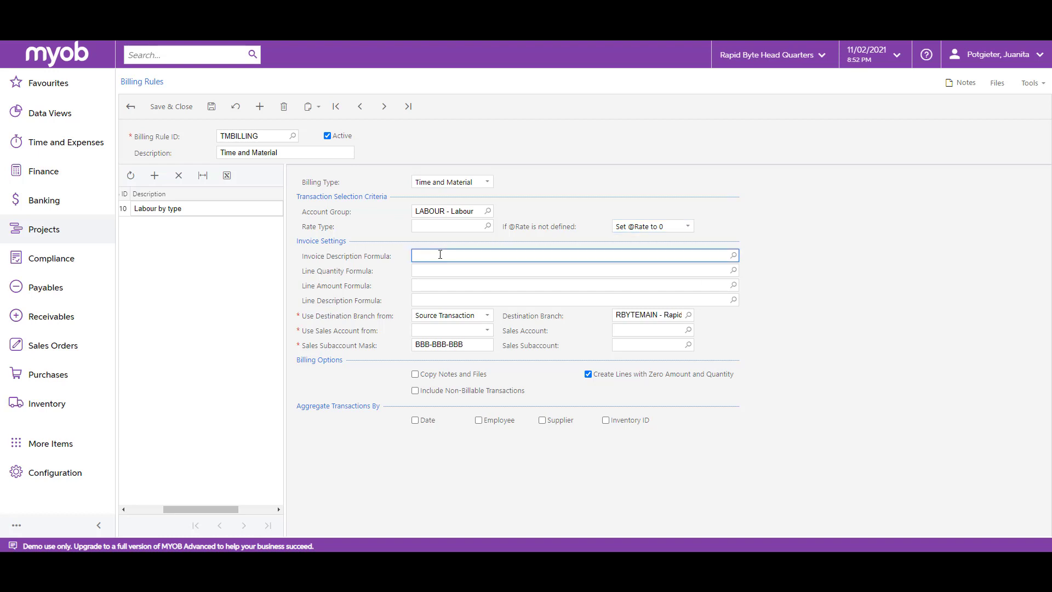
{"action": "type", "text": "'Invoice for '+[PMProject.ContractCD]"}
{"action": "left_click", "coordinate": [402, 282]}
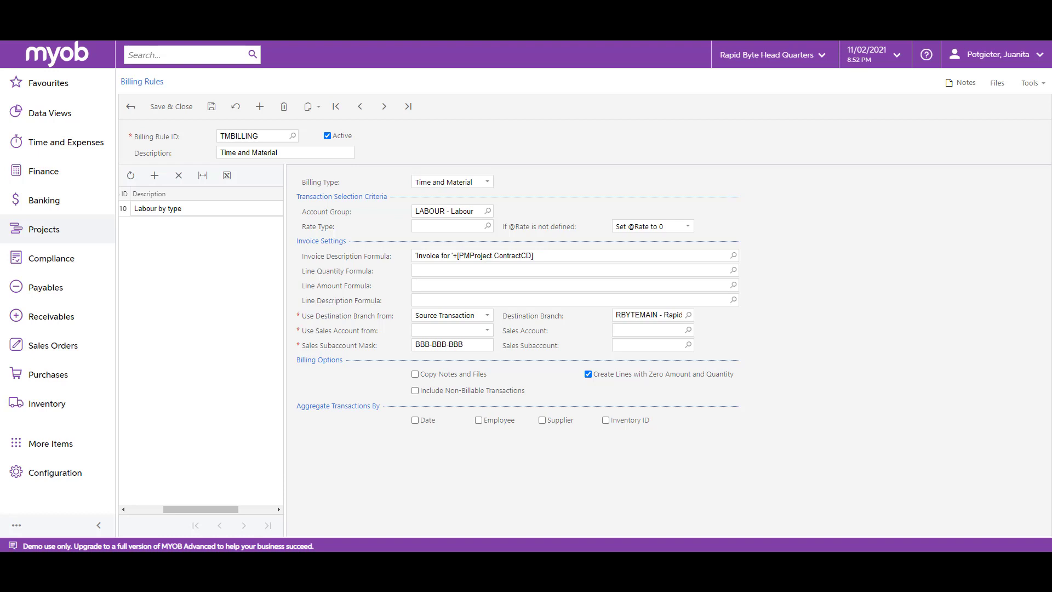
{"action": "left_click", "coordinate": [416, 271]}
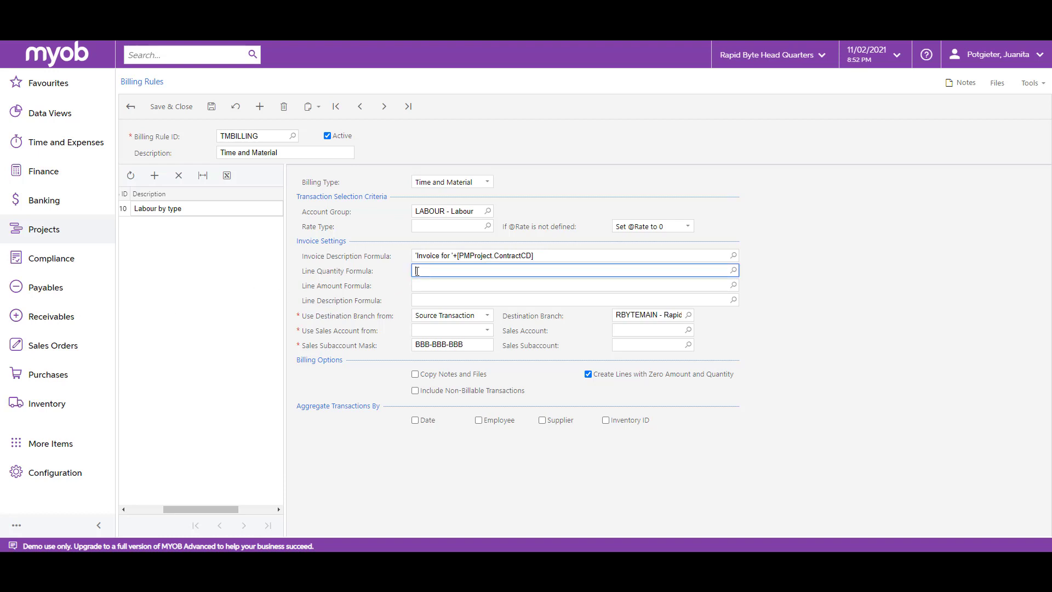
{"action": "type", "text": "[PMTran.BillableQty]"}
{"action": "key", "text": "BackSpace"}
{"action": "key", "text": "Tab"}
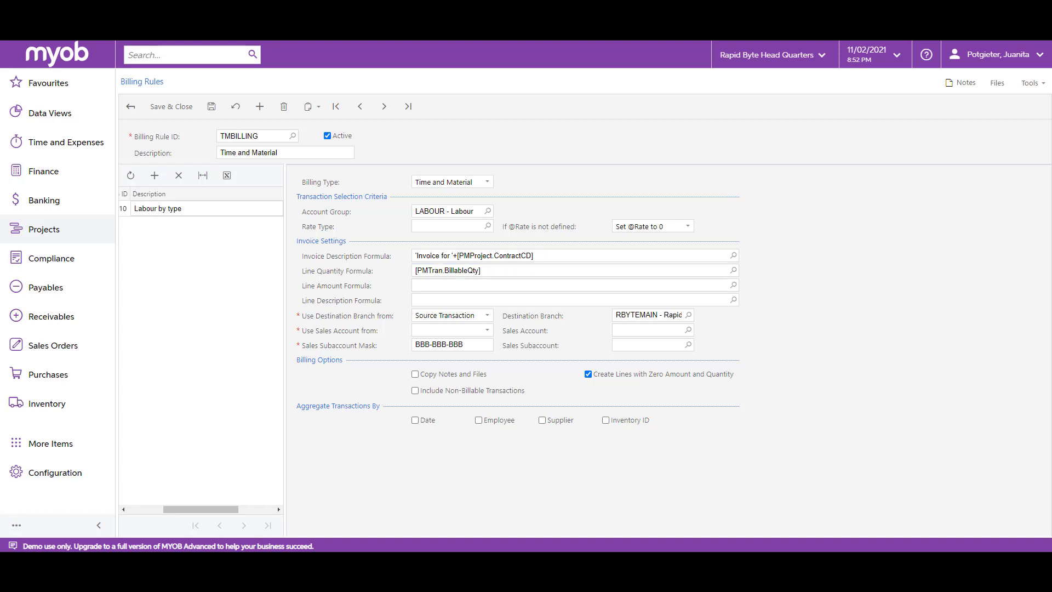
{"action": "left_click", "coordinate": [483, 286]}
{"action": "type", "text": "[PMTran.BillableQty]*@Price"}
{"action": "key", "text": "BackSpace"}
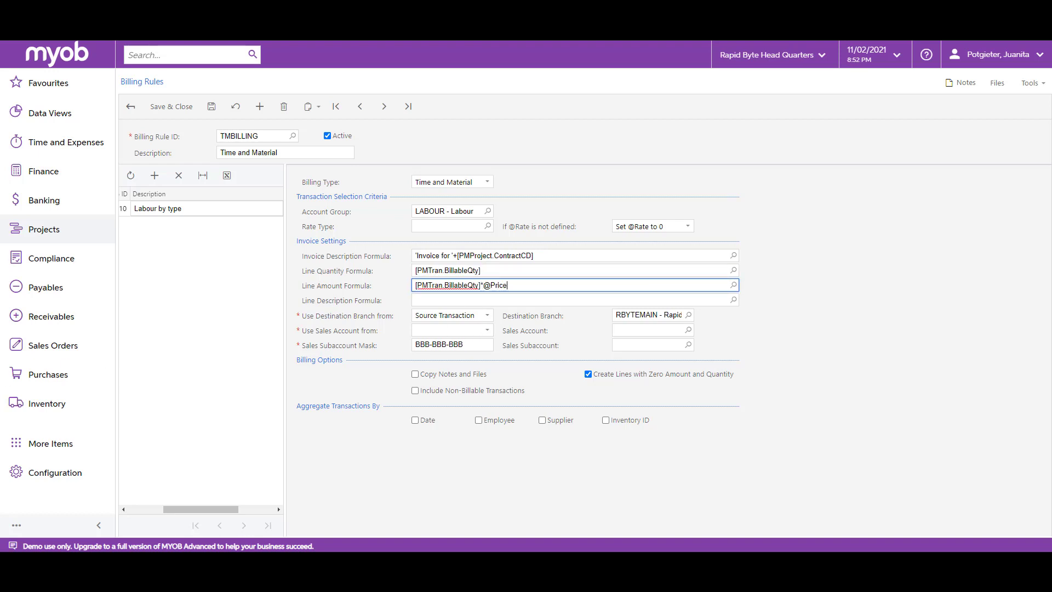
{"action": "key", "text": "Tab"}
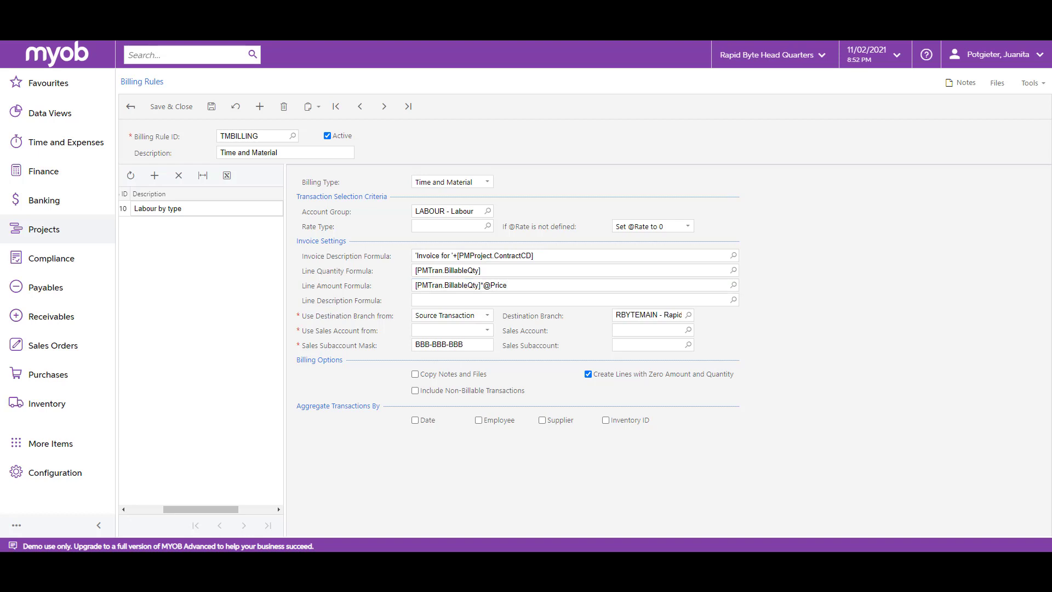
{"action": "left_click", "coordinate": [523, 300]}
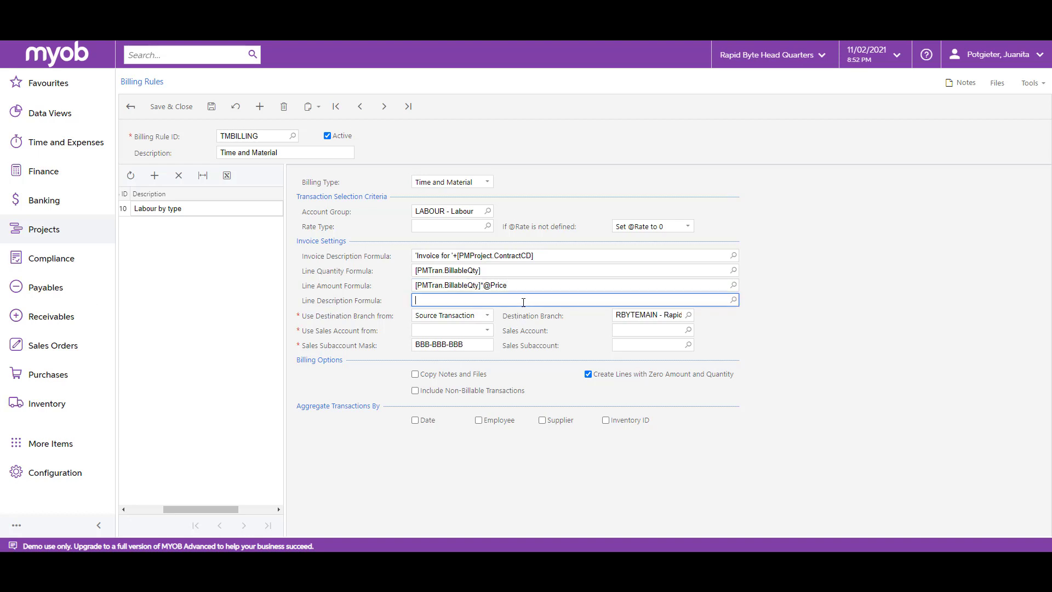
{"action": "type", "text": "[PMTran.Description]"}
Take the labour step's sales account from Inventory Item and set its sales subaccount to 000-000-000 (Default)
{"action": "left_click", "coordinate": [488, 316]}
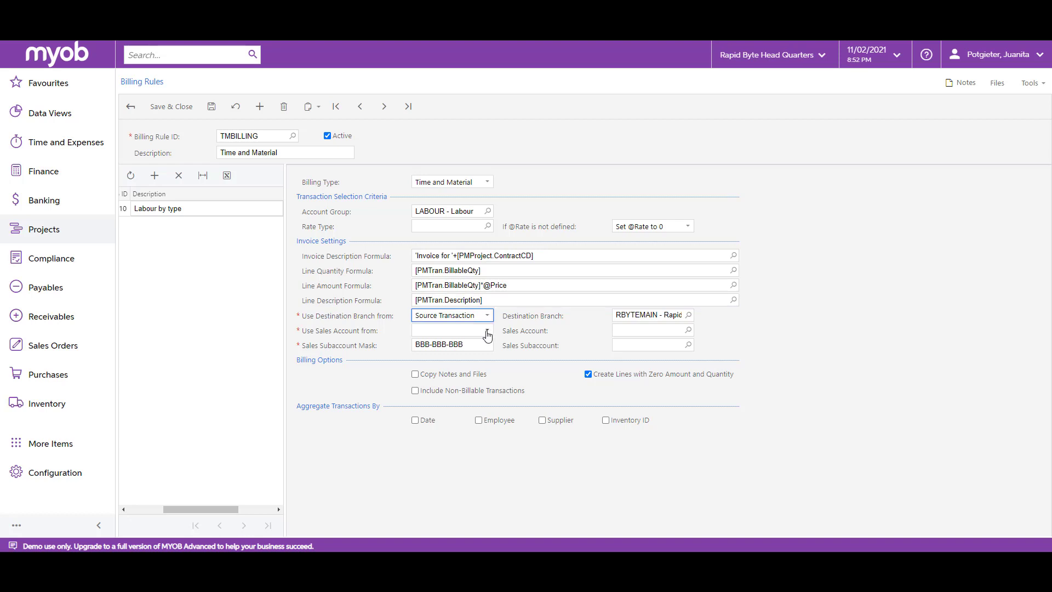
{"action": "left_click", "coordinate": [487, 332]}
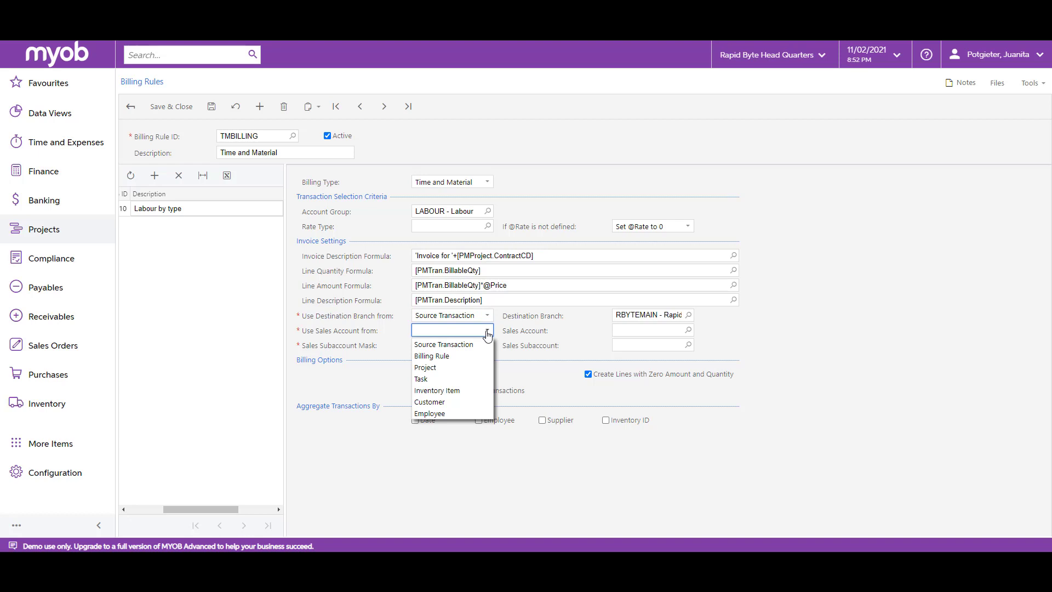
{"action": "left_click", "coordinate": [451, 392]}
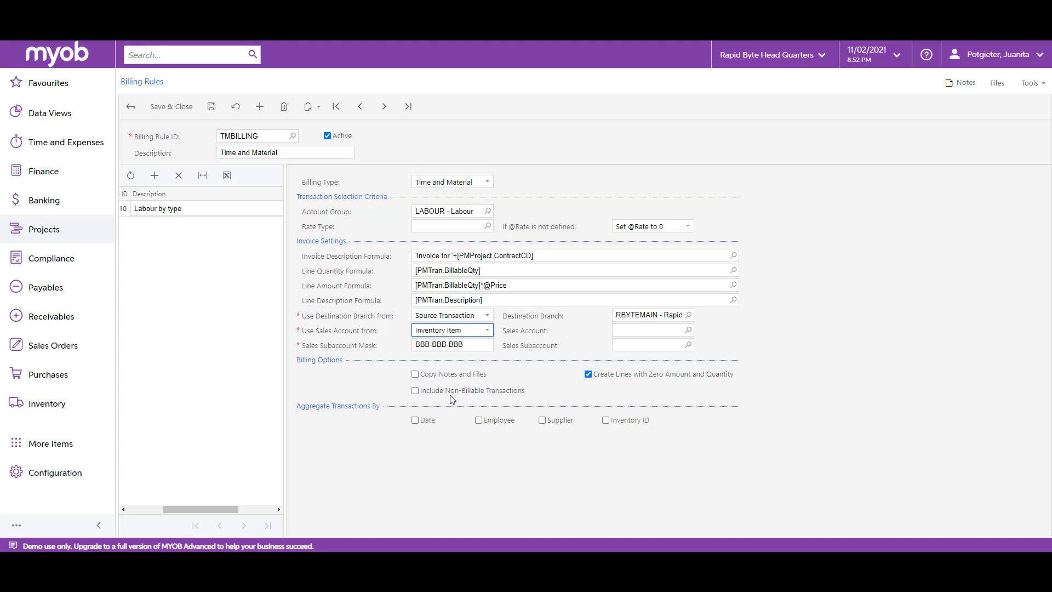
{"action": "left_click", "coordinate": [688, 344]}
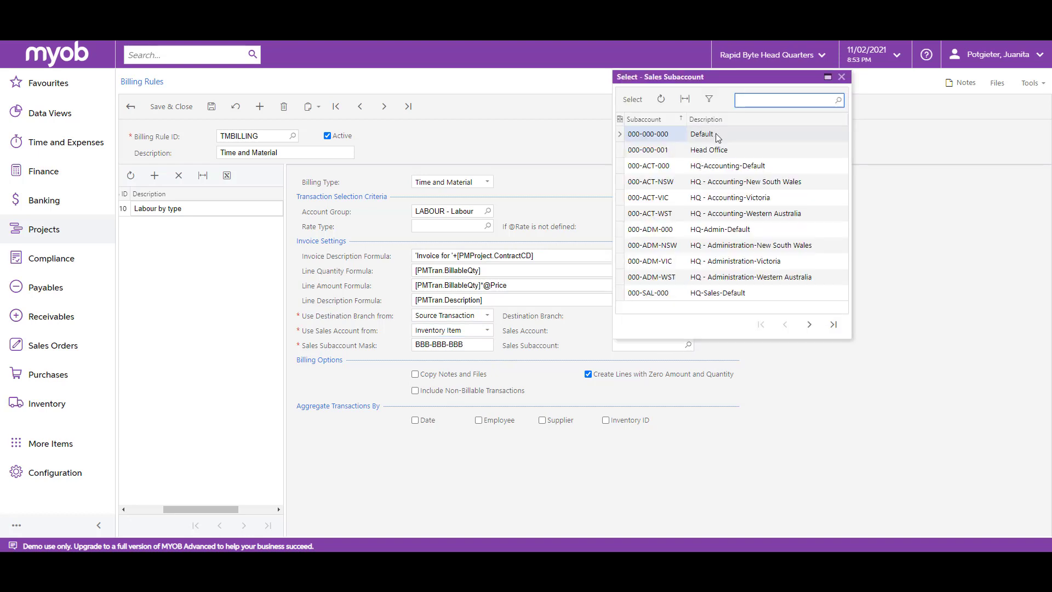
{"action": "double_click", "coordinate": [717, 138]}
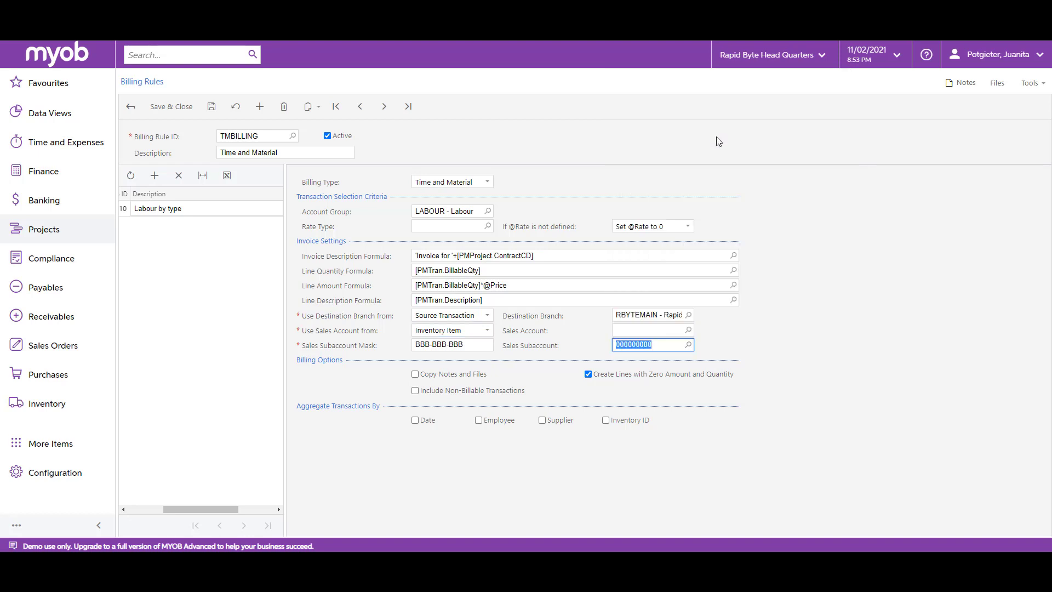
Turn off creating lines with zero amount and quantity for the labour step and save the billing rule
{"action": "left_click", "coordinate": [589, 375]}
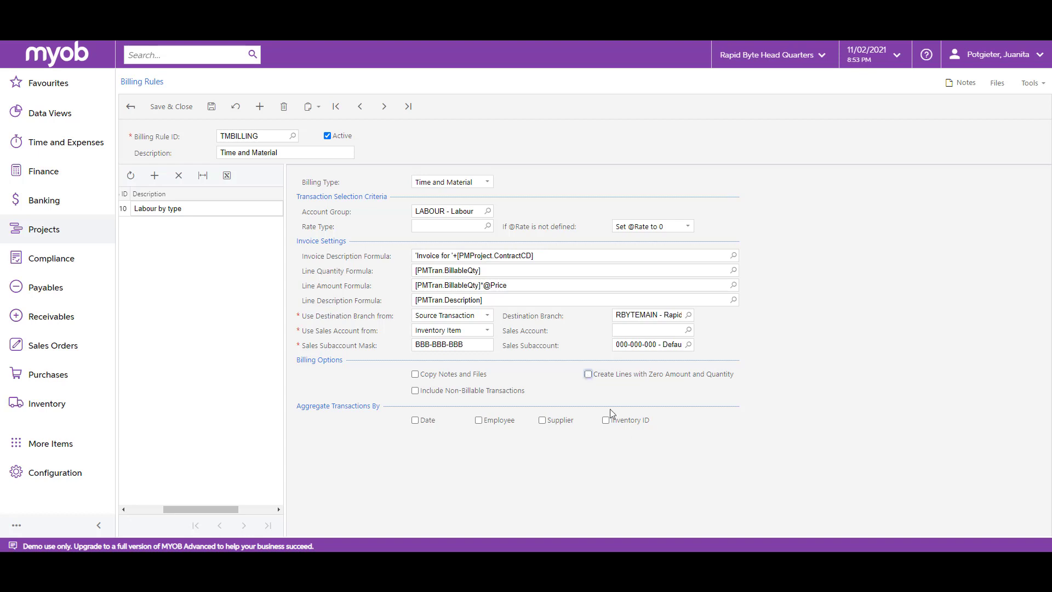
{"action": "left_click", "coordinate": [212, 106]}
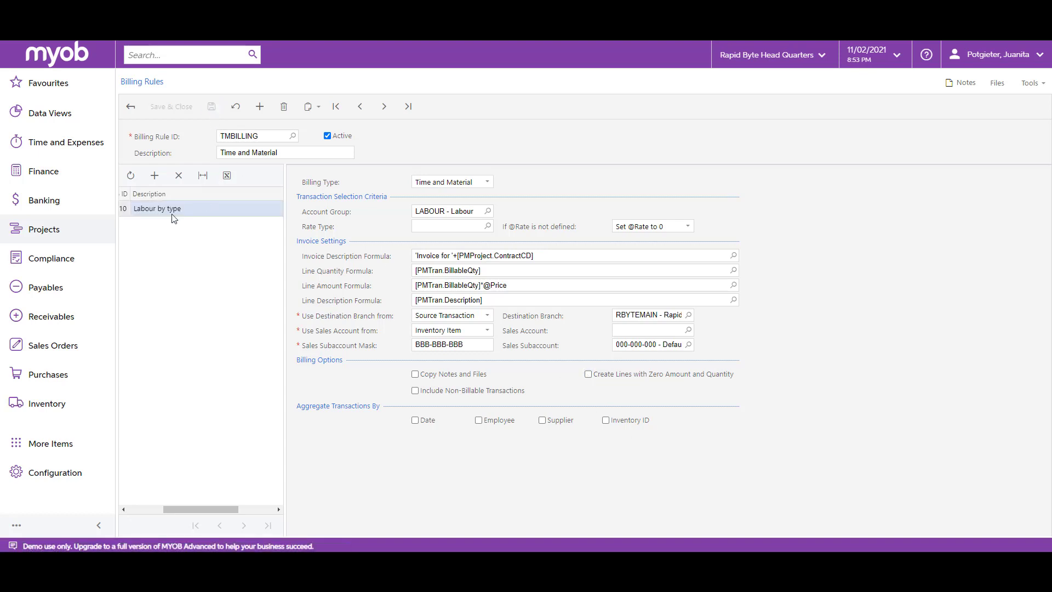
Add a second billing step with step ID 20 and the description "Subcontractors' services"
{"action": "left_click", "coordinate": [155, 176]}
{"action": "left_click", "coordinate": [198, 225]}
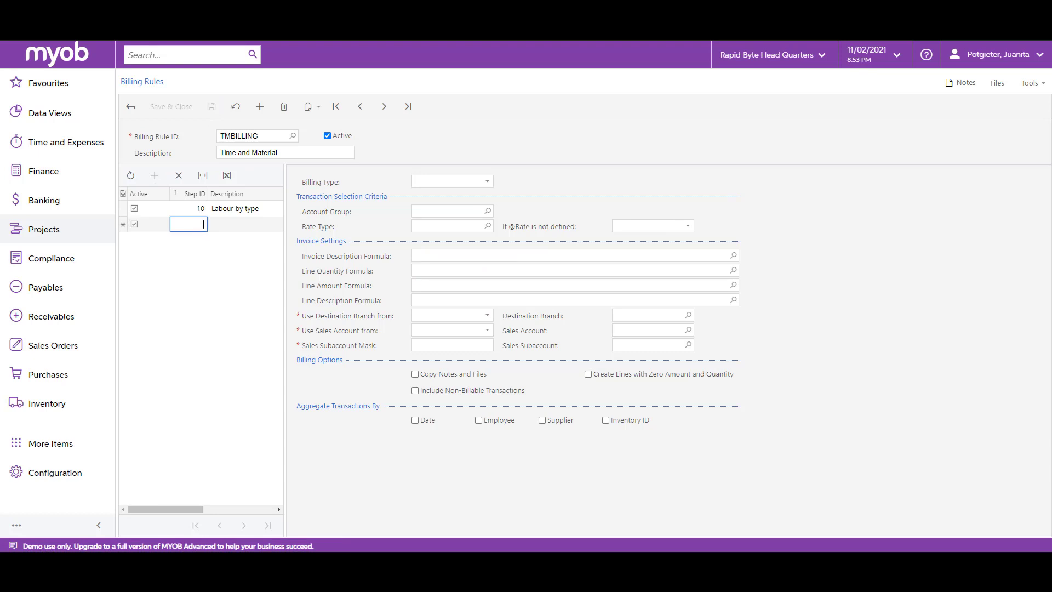
{"action": "type", "text": "20"}
{"action": "left_click", "coordinate": [234, 224]}
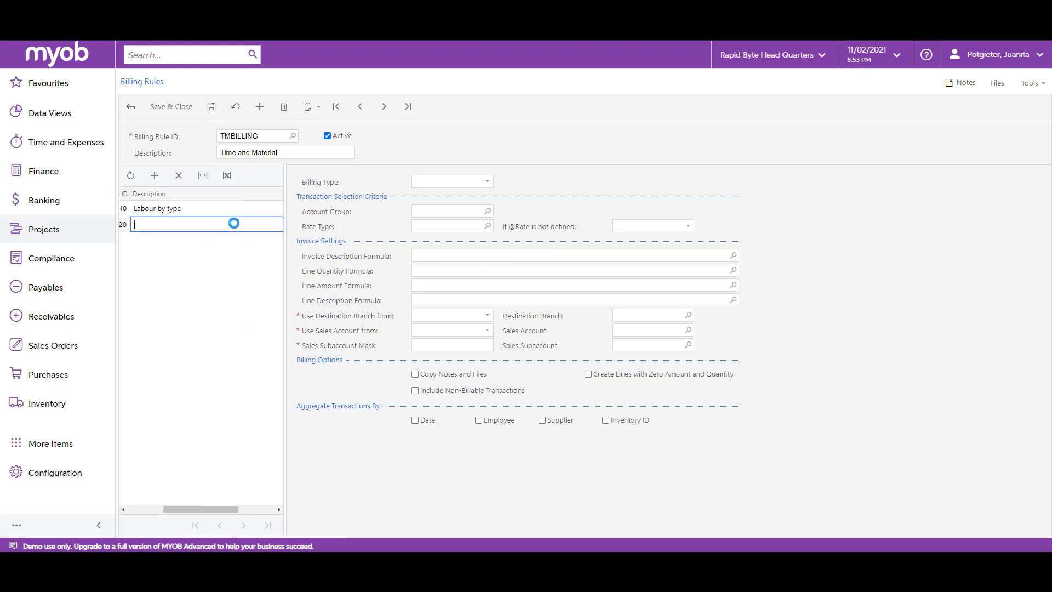
{"action": "type", "text": "Sub"}
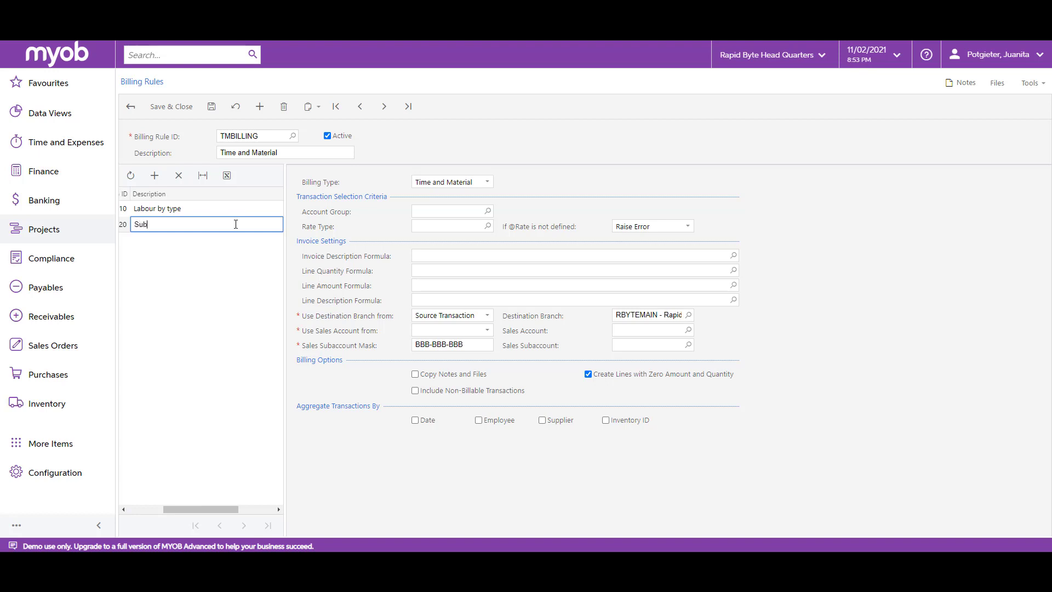
{"action": "type", "text": "contractors' services"}
{"action": "left_click", "coordinate": [564, 181]}
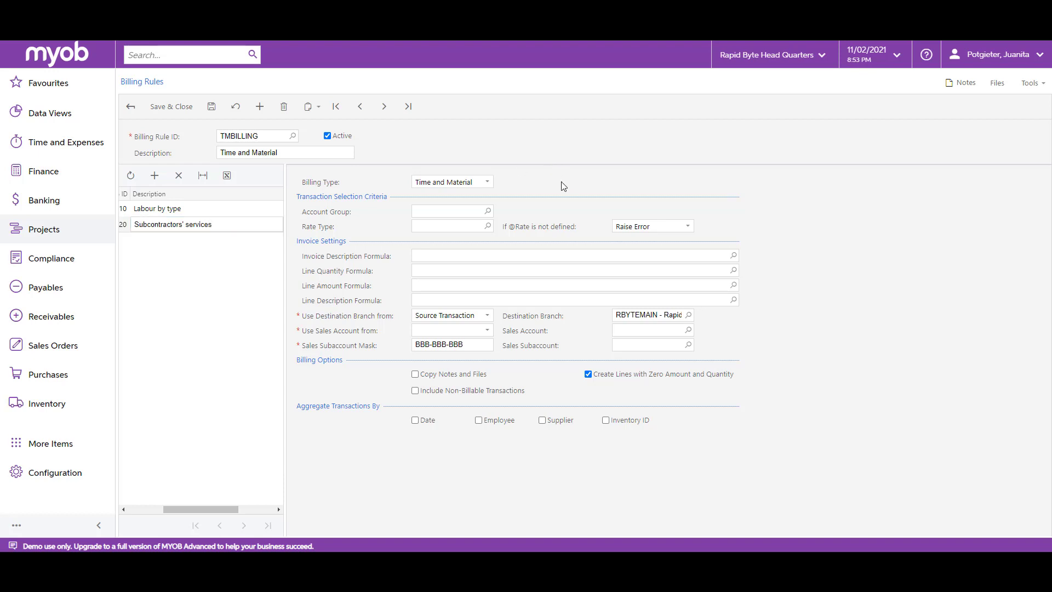
{"action": "left_click", "coordinate": [488, 211]}
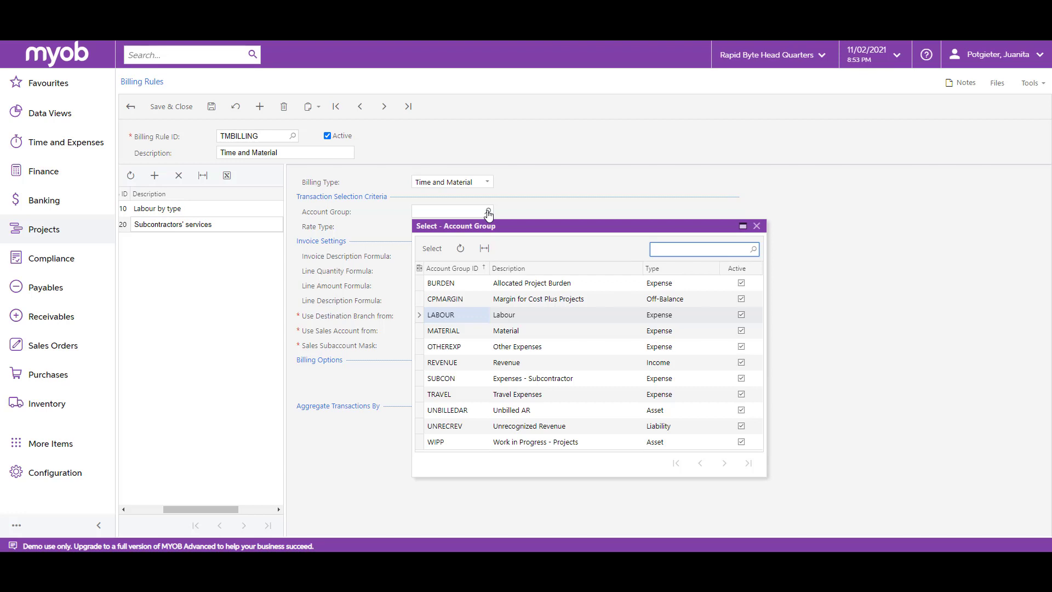
{"action": "left_click", "coordinate": [509, 384]}
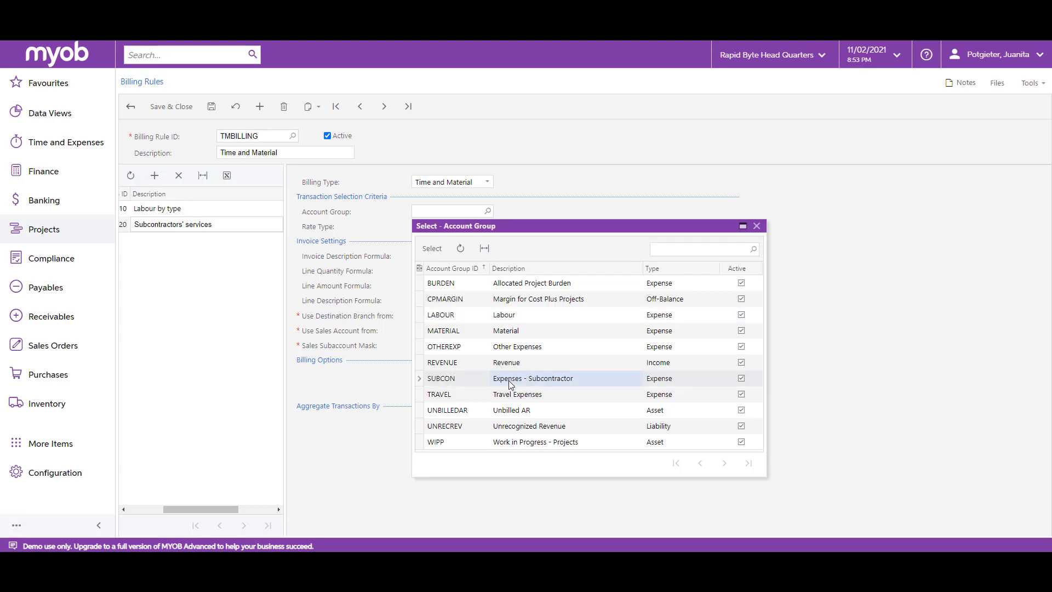
{"action": "double_click", "coordinate": [509, 384]}
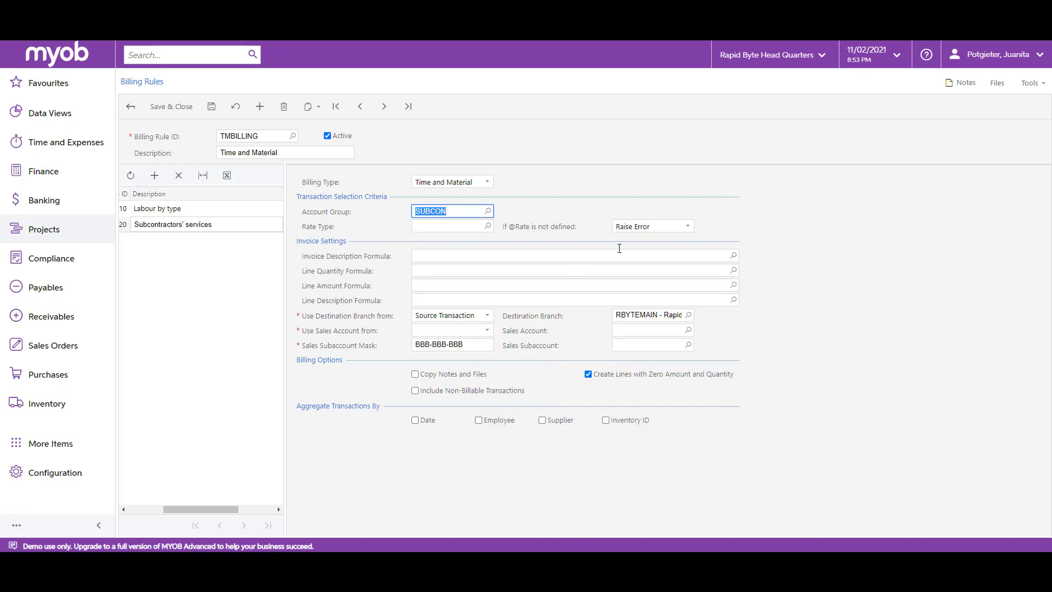
{"action": "left_click", "coordinate": [648, 226]}
{"action": "left_click", "coordinate": [649, 254]}
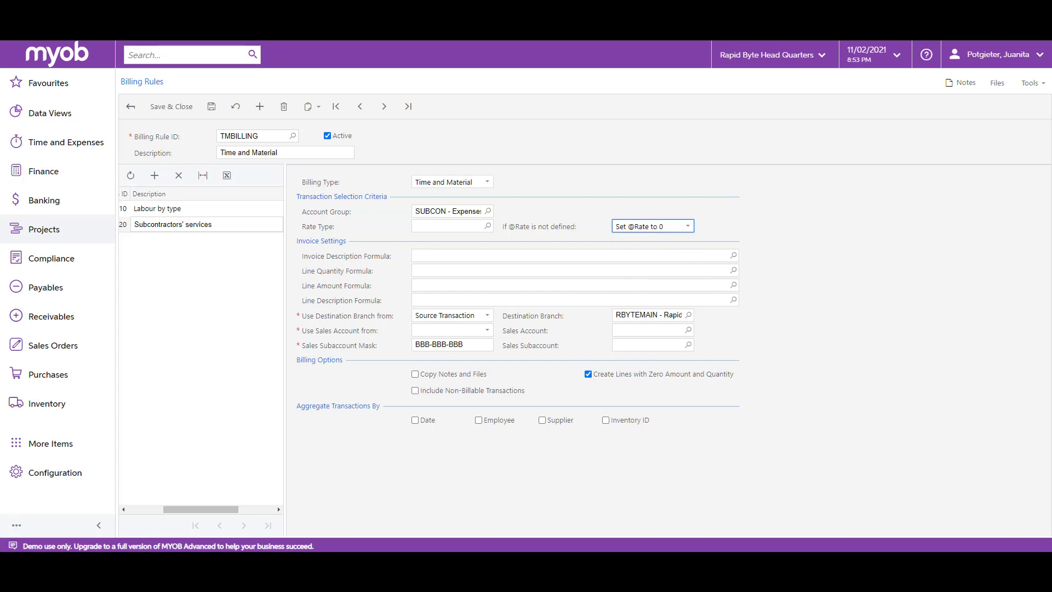
Enter the line quantity formula =[PMTran.Qty] and the line amount formula =[PMTran.Amount]*CDec([PMProject.PRMARGIN_Attributes]) for the subcontractor step
{"action": "left_click", "coordinate": [423, 271]}
{"action": "type", "text": "=[PMTran.Qty]"}
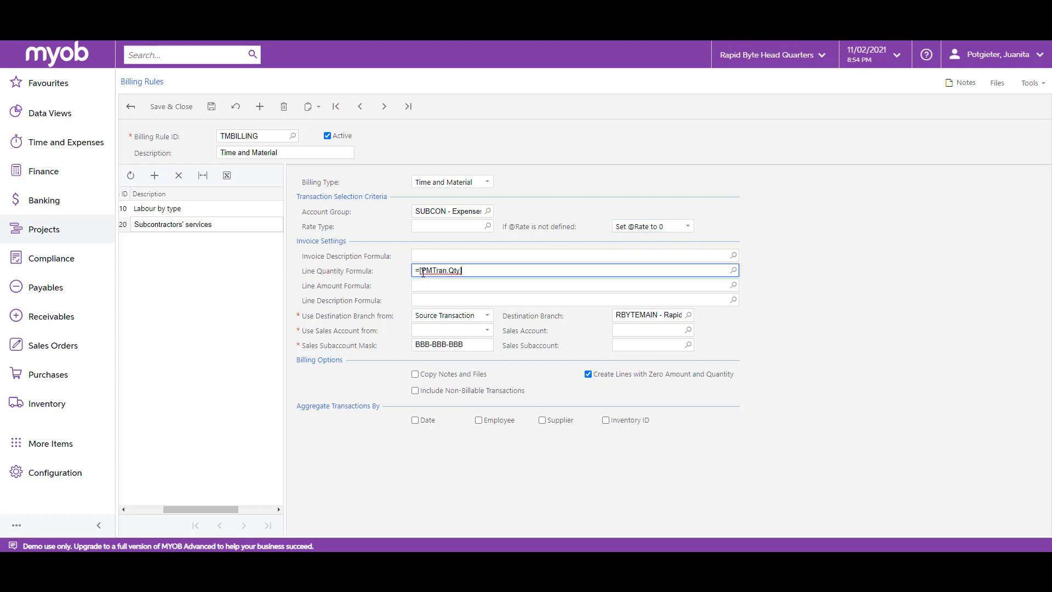
{"action": "left_click", "coordinate": [427, 285]}
{"action": "type", "text": "=[PMTran.Amount]*CDec([PMProject.PRMARGIN_Attributes])"}
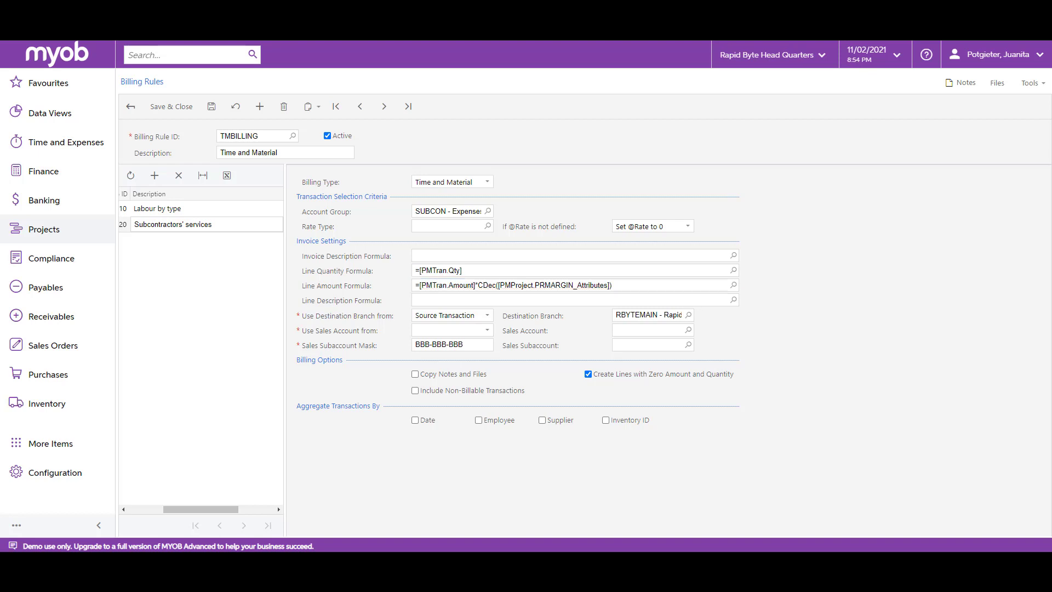
For the subcontractor step, enter the line description formula =[PMTran.Description] and take the sales account from Billing Rule
{"action": "left_click", "coordinate": [431, 299]}
{"action": "type", "text": "=[PMTran.Description]"}
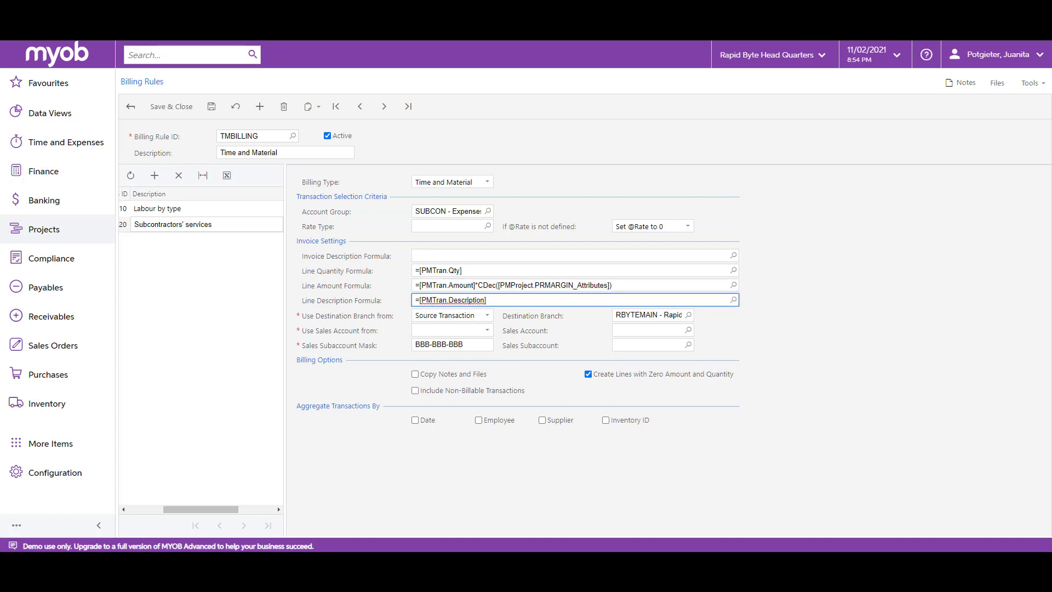
{"action": "left_click", "coordinate": [470, 331]}
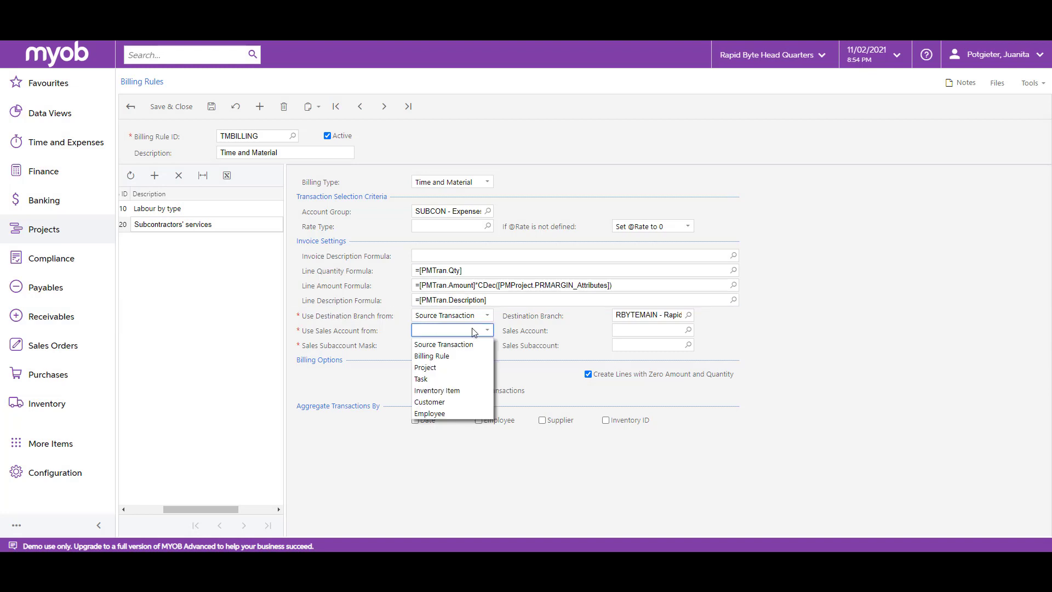
{"action": "left_click", "coordinate": [456, 355]}
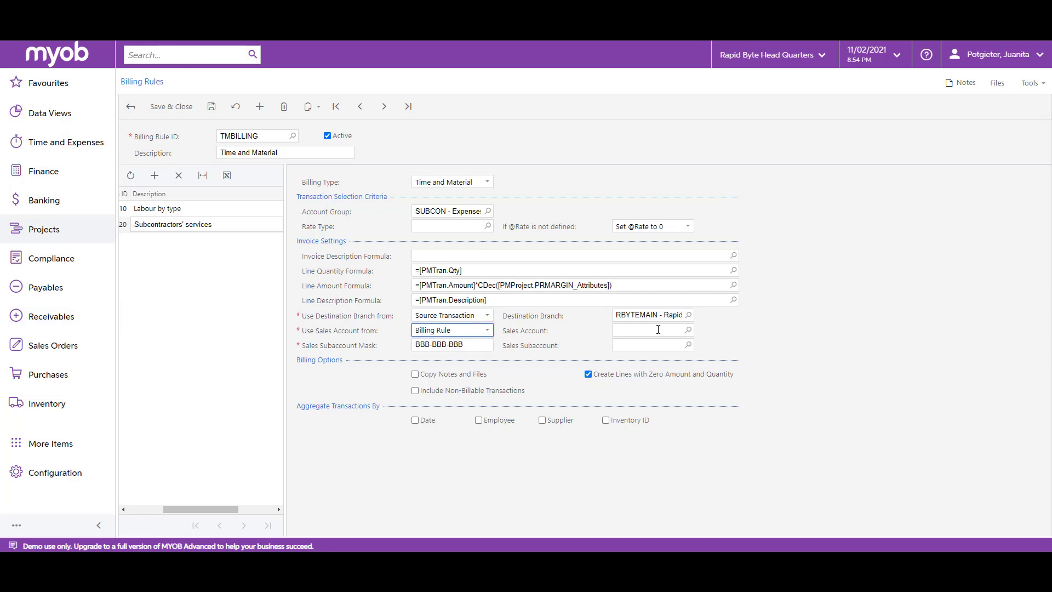
Set the subcontractor step's sales account to 400000 - Sales and its sales subaccount to 000-000-000 (Default)
{"action": "left_click", "coordinate": [688, 330]}
{"action": "type", "text": "4000"}
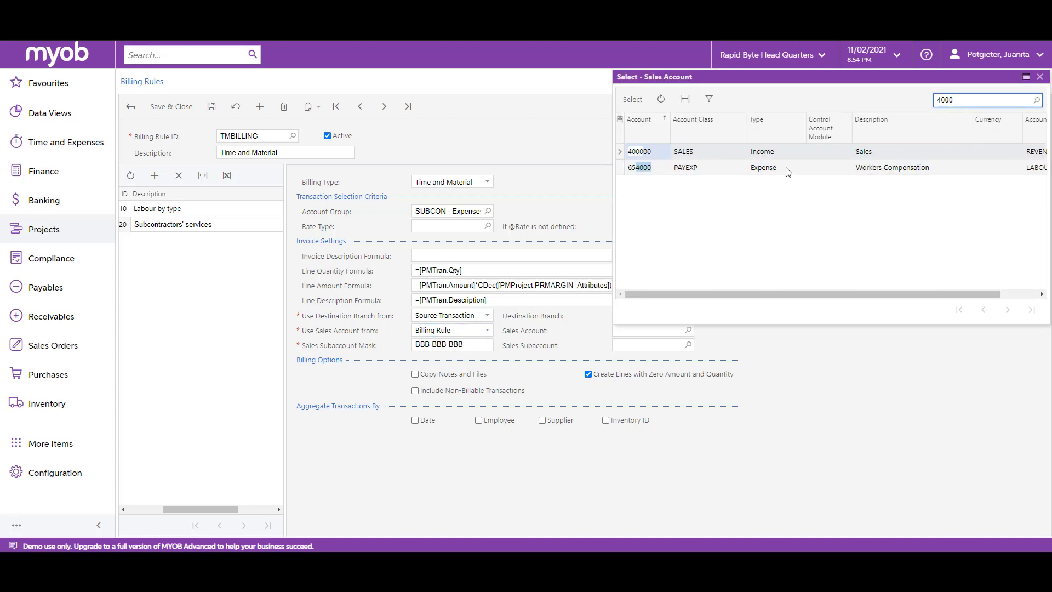
{"action": "double_click", "coordinate": [777, 149]}
{"action": "left_click", "coordinate": [688, 345]}
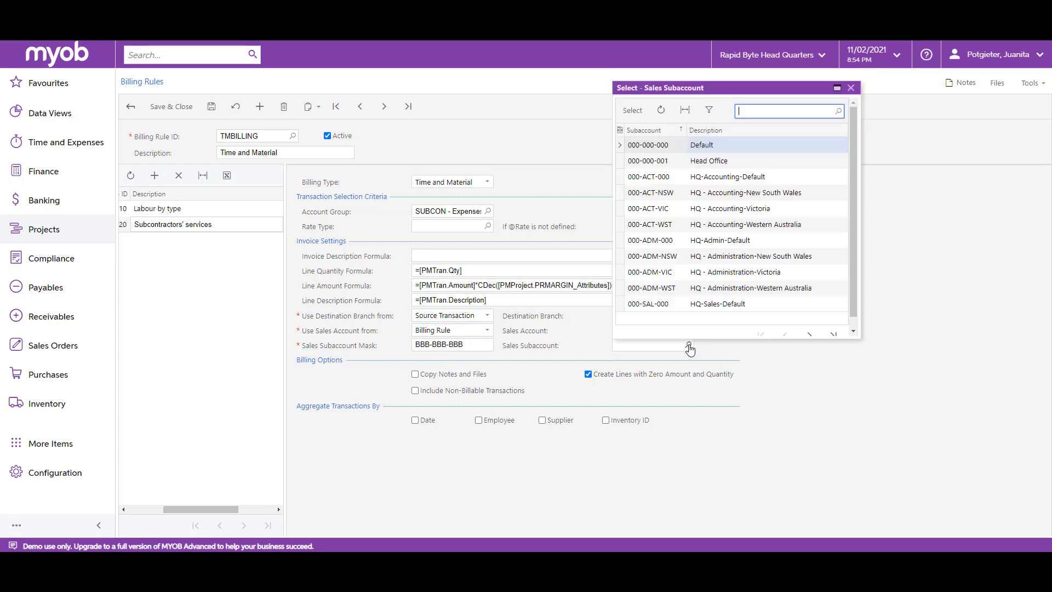
{"action": "double_click", "coordinate": [682, 151]}
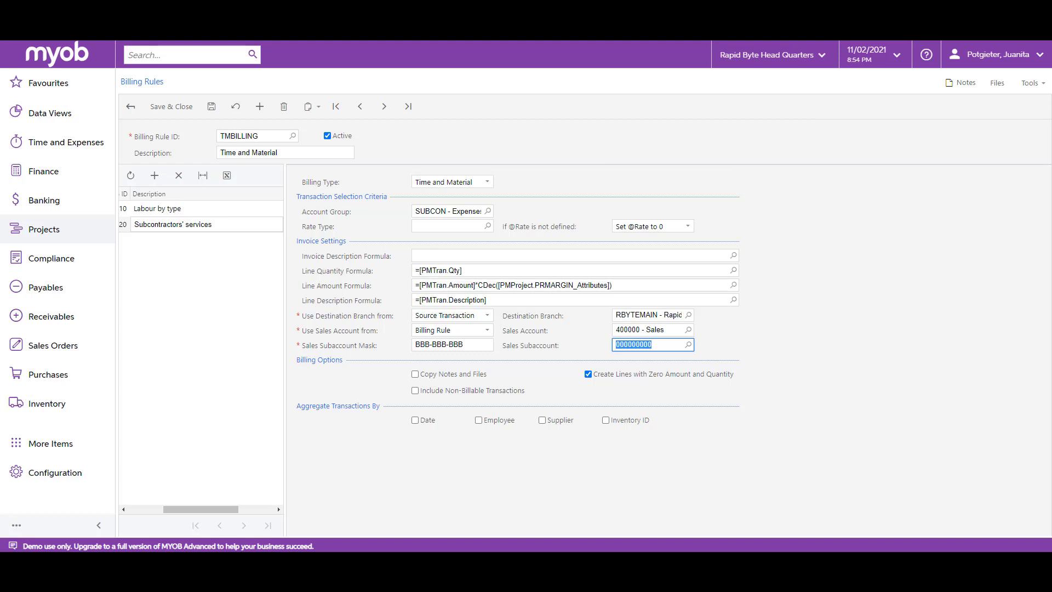
Turn off creating lines with zero amount and quantity for the subcontractor step and save the billing rule
{"action": "left_click", "coordinate": [587, 374]}
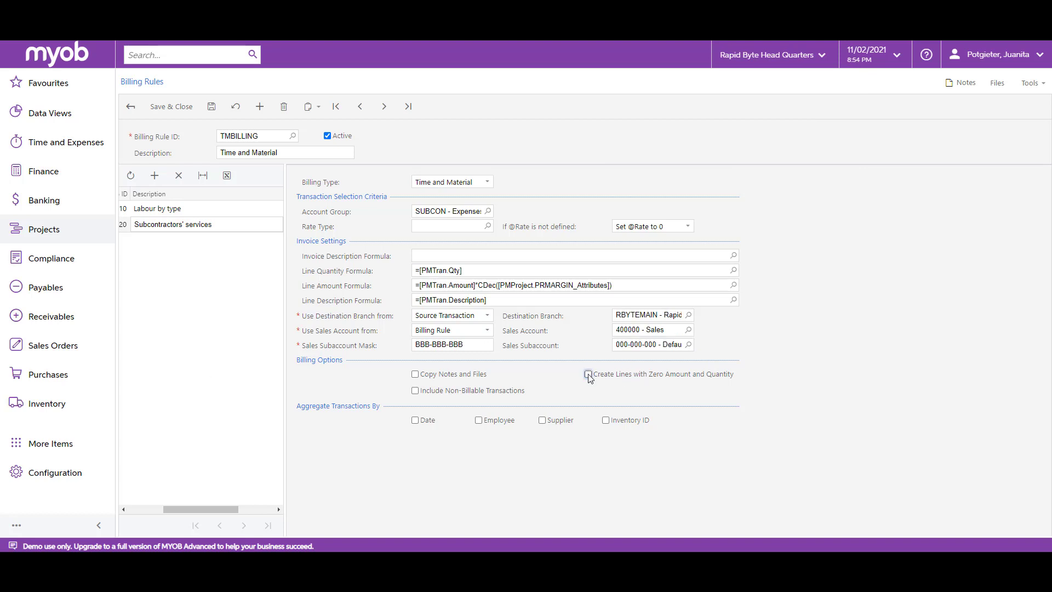
{"action": "left_click", "coordinate": [216, 111]}
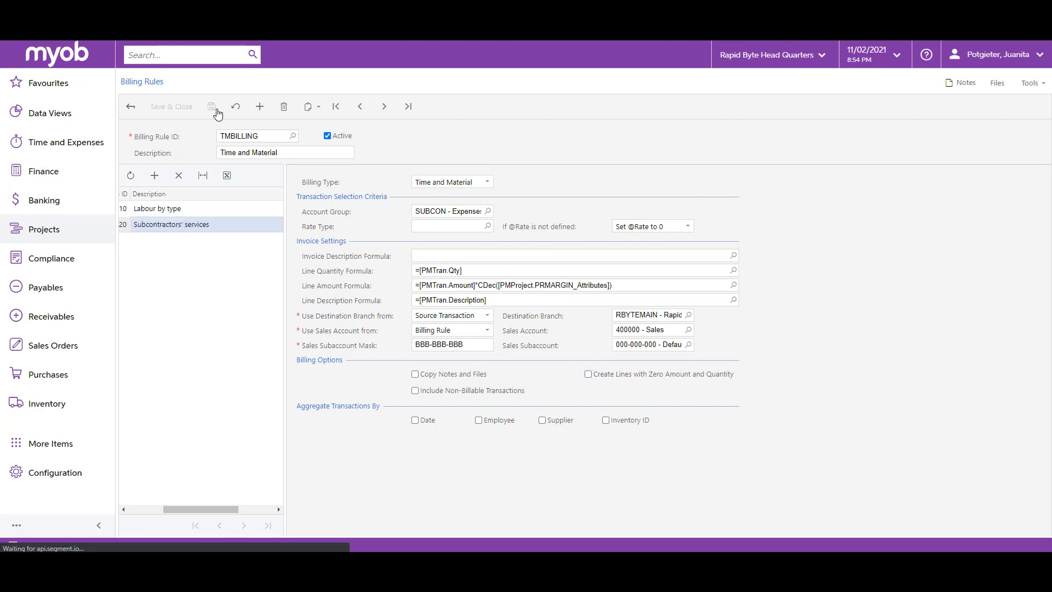